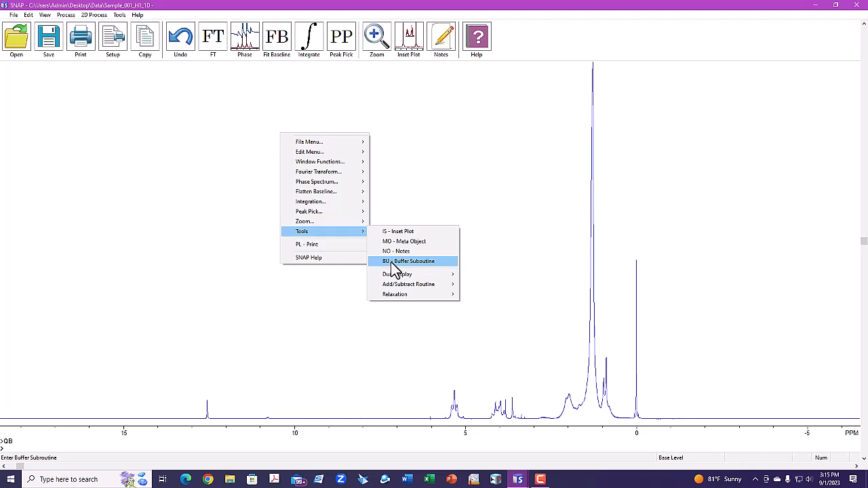
Enter the Buffer Subroutine and add the current Sample_001 spectrum as the next buffer
click(395, 261)
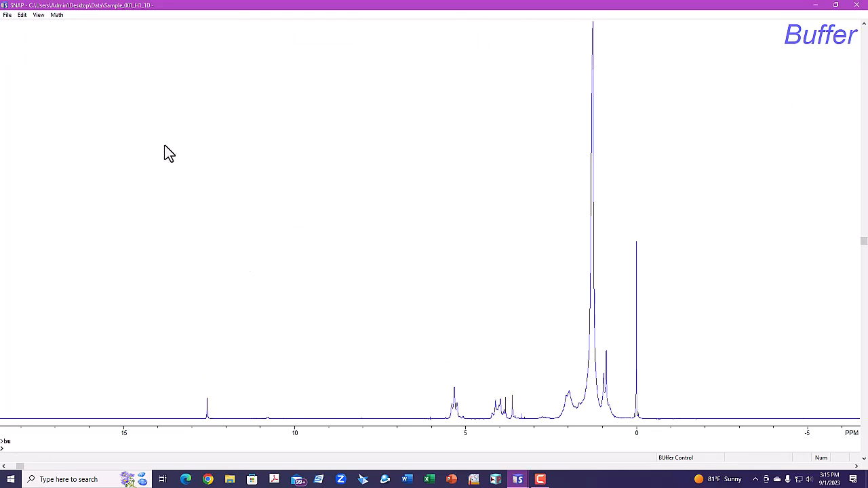
click(22, 15)
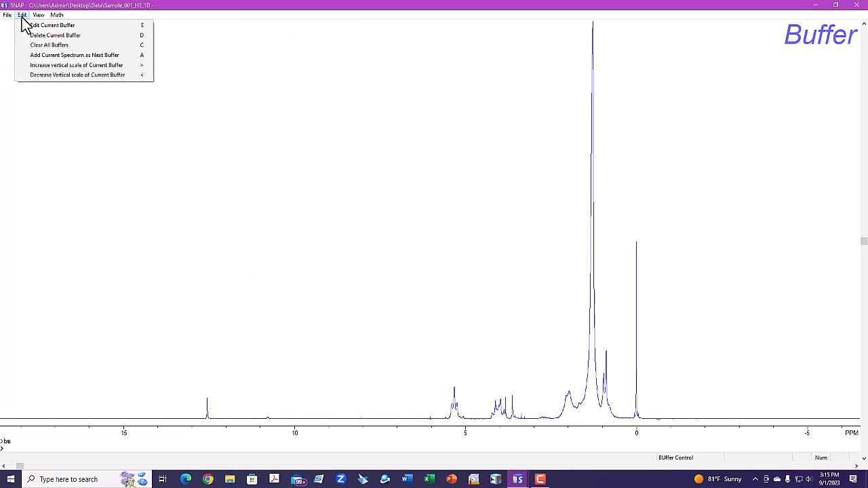
click(107, 57)
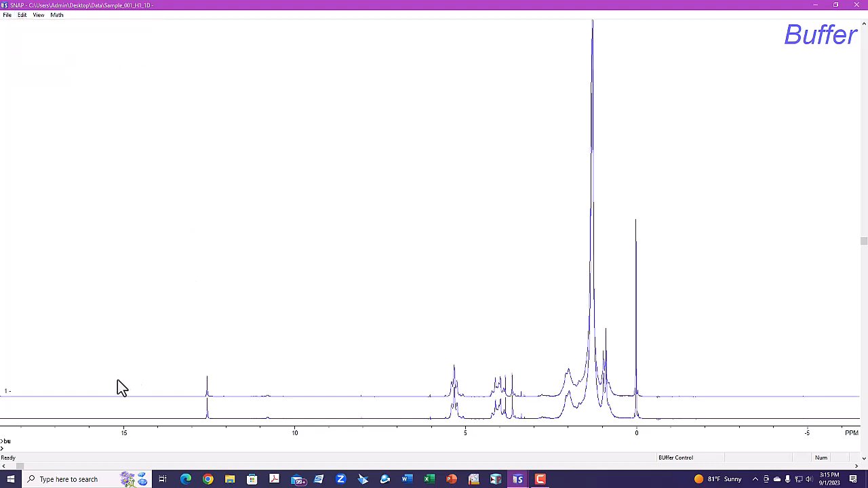
Move the buffered spectrum up above the current spectrum, to a DC offset of about 0.21
click(117, 397)
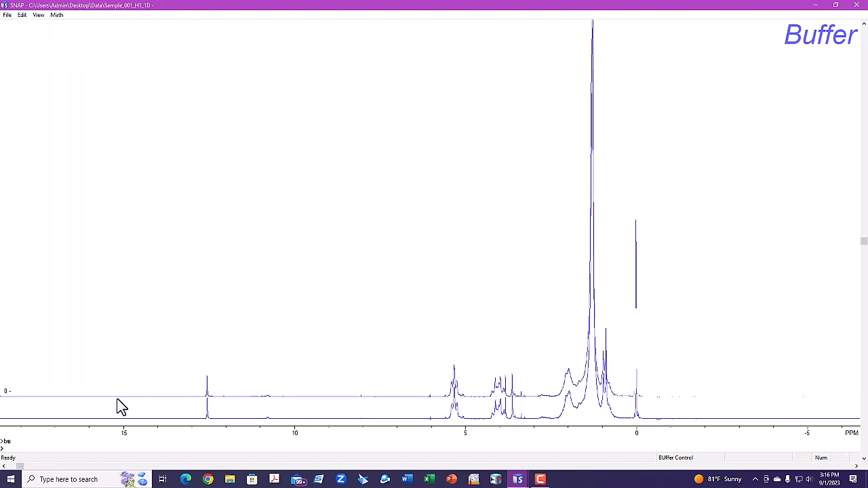
click(118, 398)
click(118, 398)
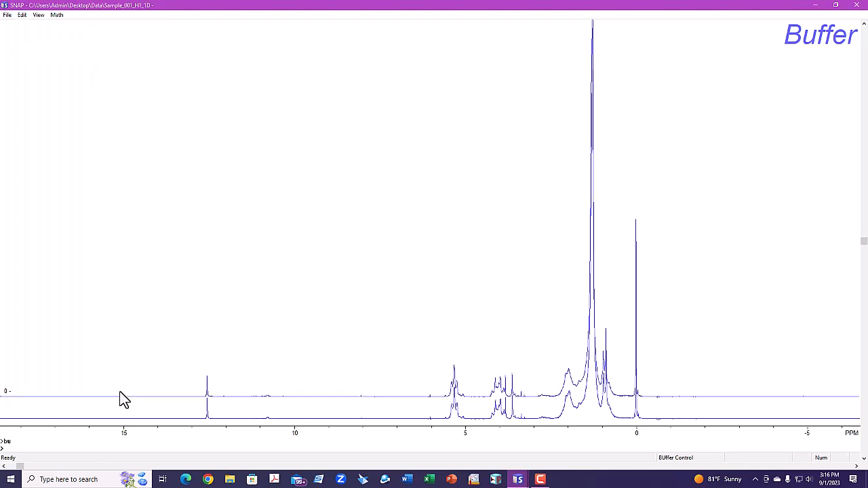
click(119, 398)
mouse_move(119, 398)
mouse_down()
mouse_move(135, 286)
mouse_move(127, 301)
mouse_move(149, 327)
mouse_up()
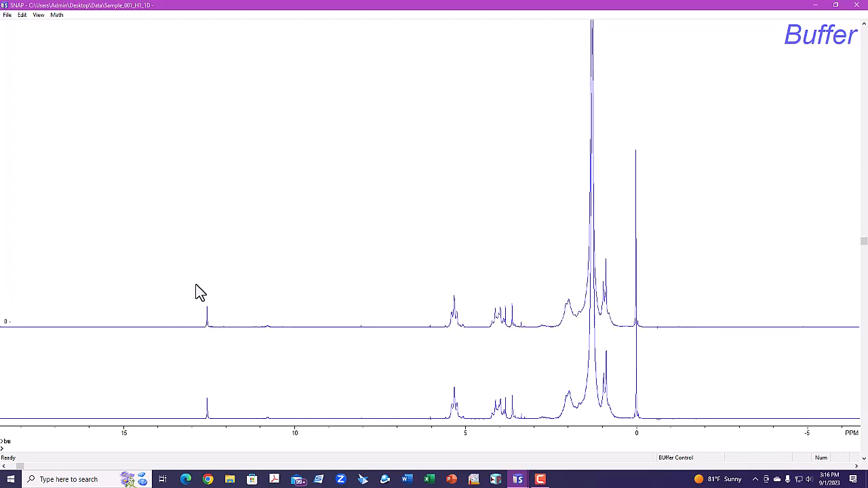
click(128, 333)
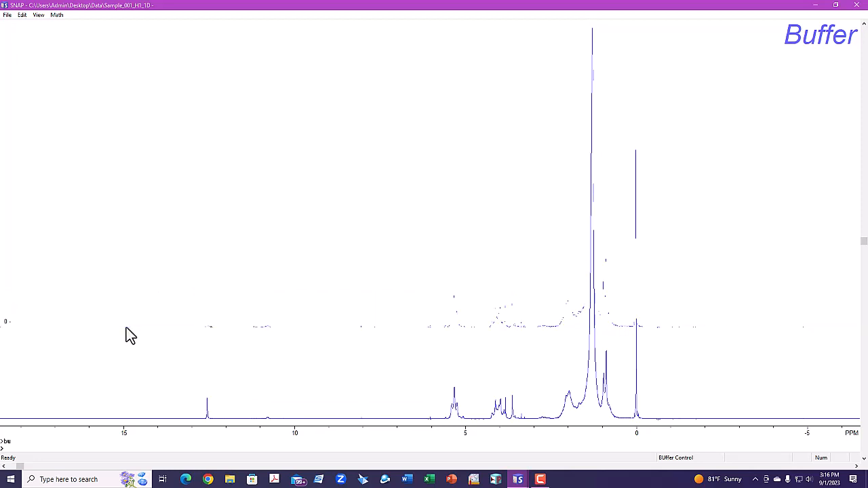
In the buffer's properties, set the DC offset to 0.2 and the pen color to green (0, 128, 0)
double_click(127, 328)
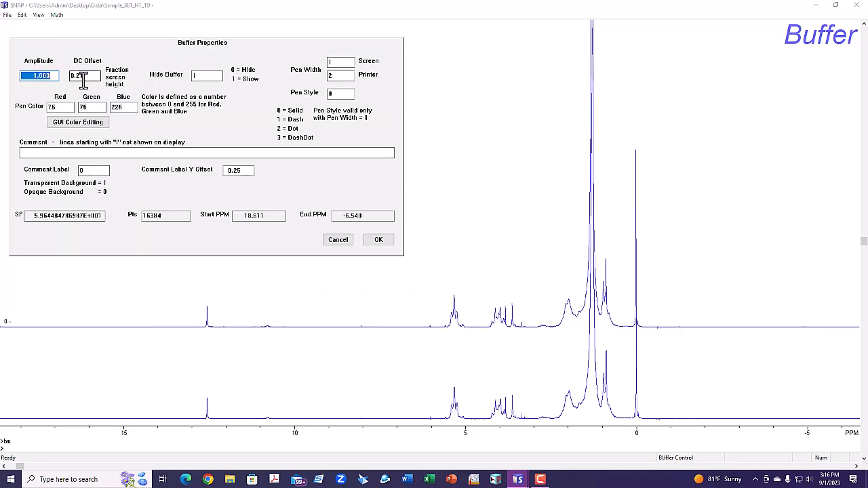
drag(88, 76, 66, 76)
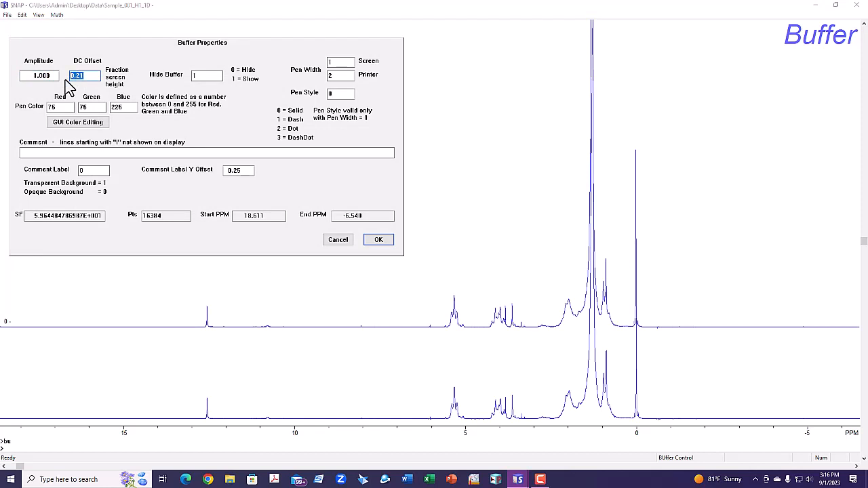
text(.2)
click(77, 123)
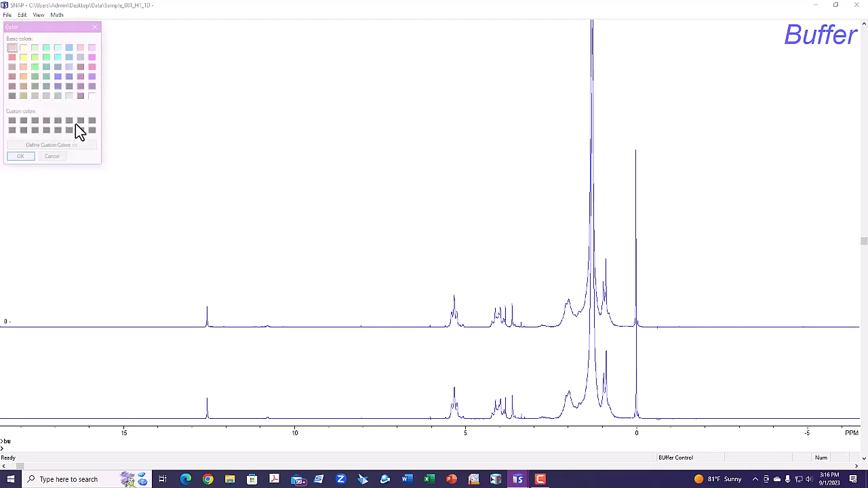
click(34, 76)
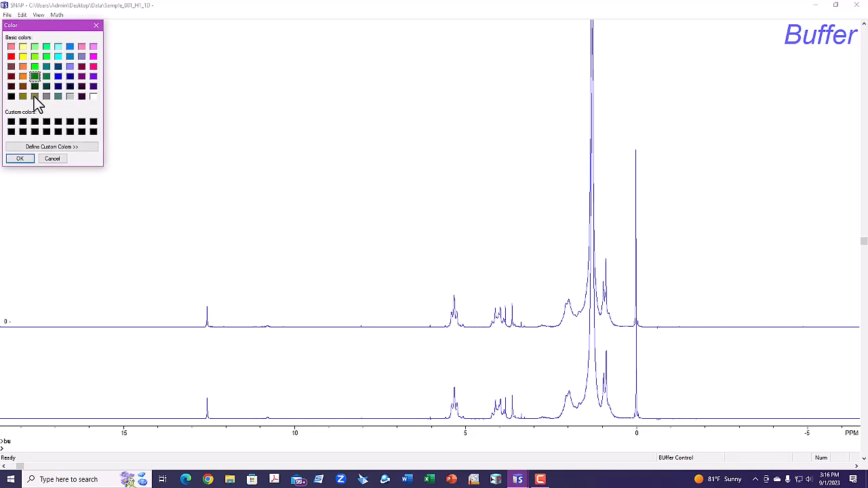
click(27, 159)
Give the green buffer the comment Sample_001, apply its properties and leave the Buffer Subroutine
click(137, 152)
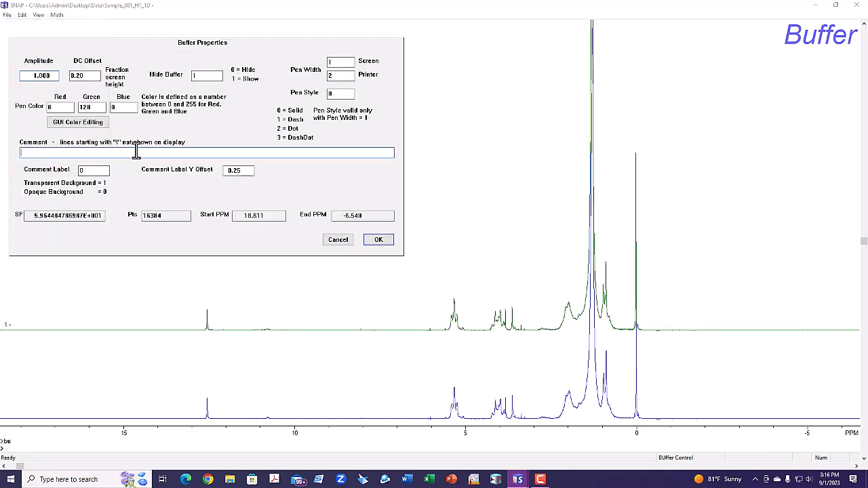
text(Sample_001)
key(Return)
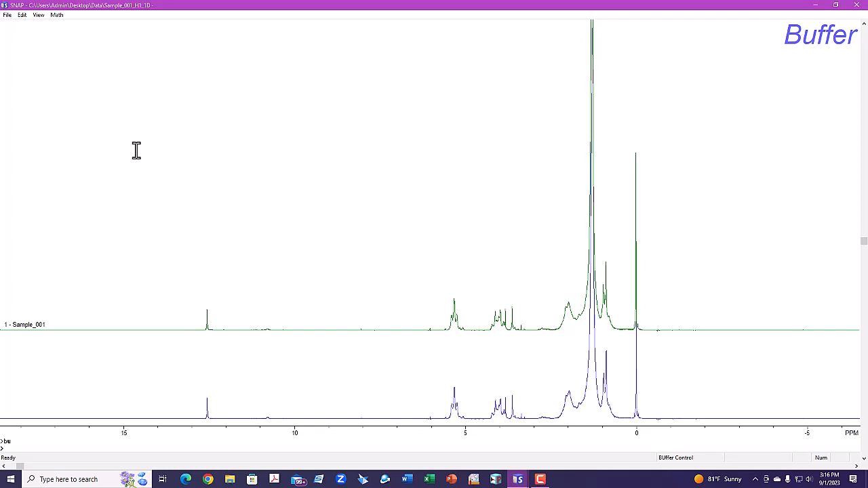
key(Return)
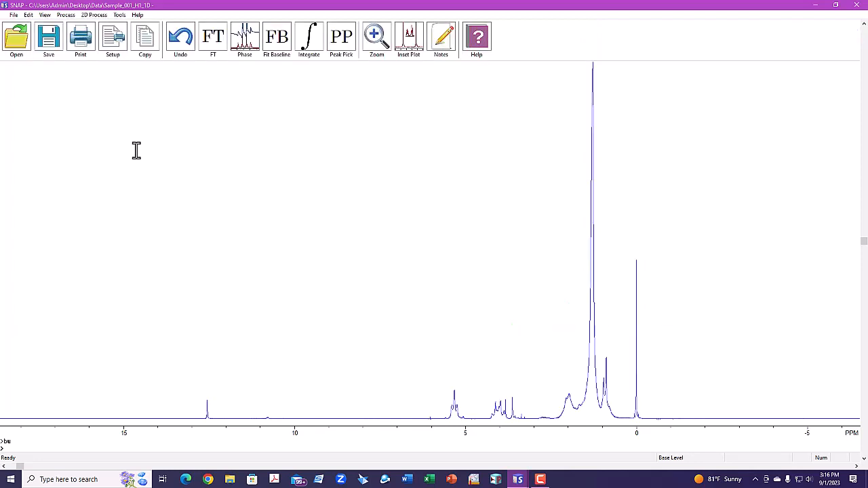
Open the Sample_002_H1_1D data file, overwriting the current working data set in memory
click(16, 45)
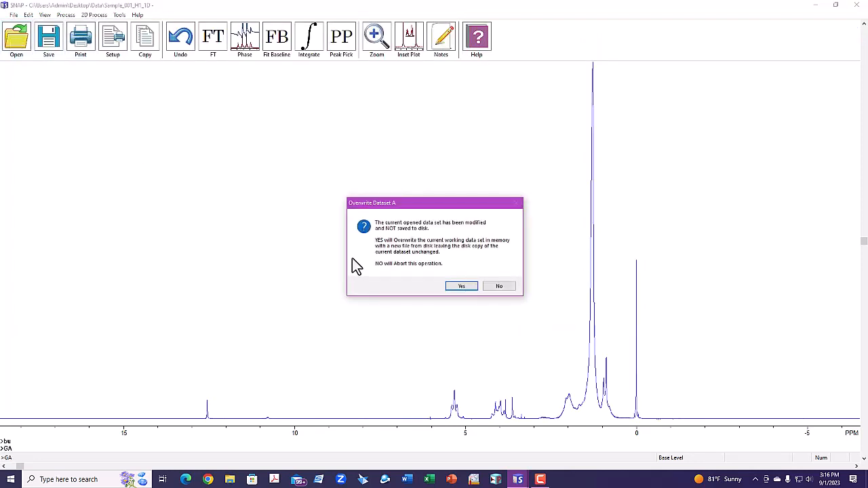
click(459, 287)
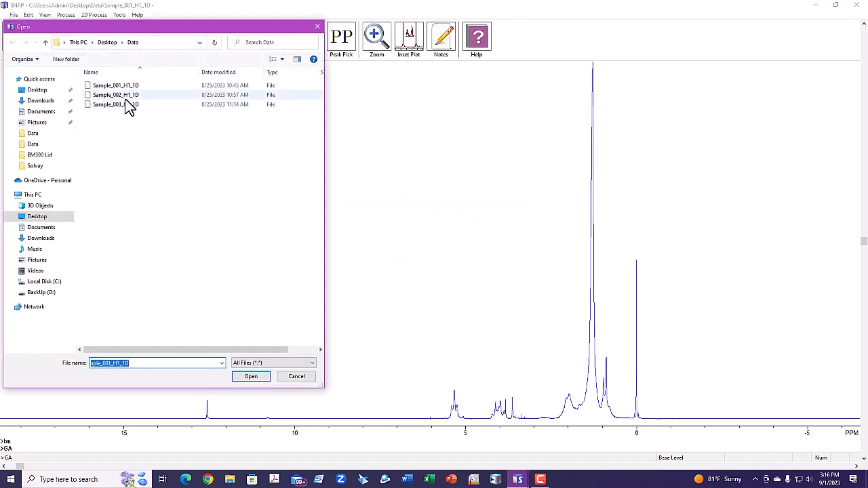
double_click(126, 98)
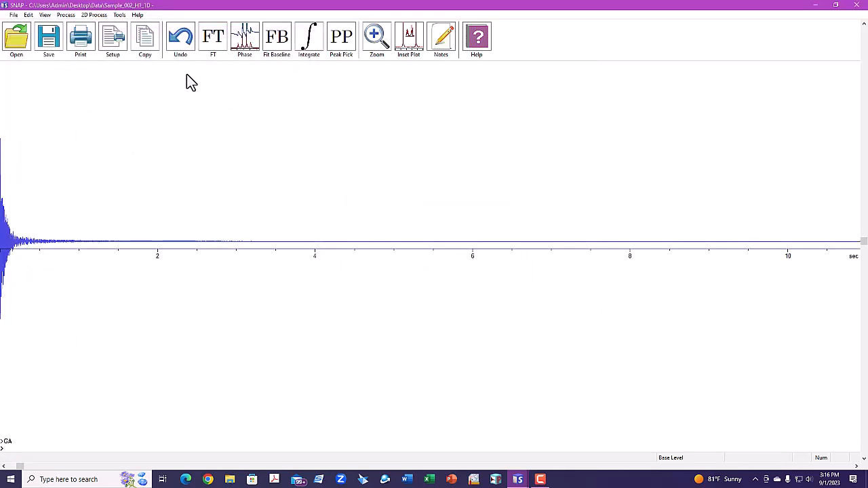
Process the Sample_002 data into a spectrum with Fourier transform, phasing and baseline fitting
text(bc)
click(213, 53)
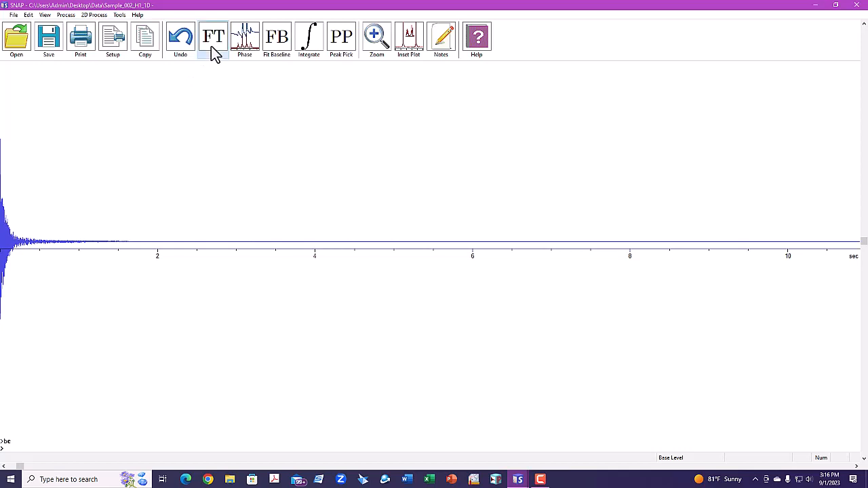
click(245, 51)
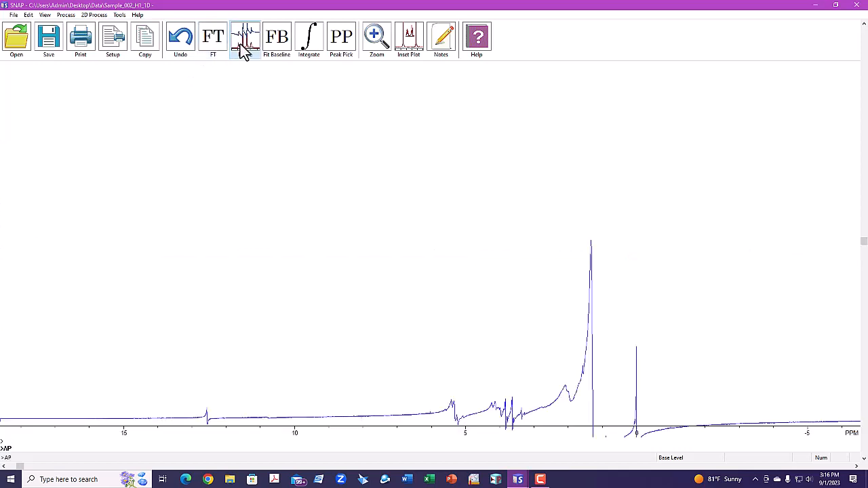
click(278, 48)
Add the Sample_002 spectrum as a new buffer in the Buffer Subroutine and place it at a DC offset of about 0.40
right_click(254, 128)
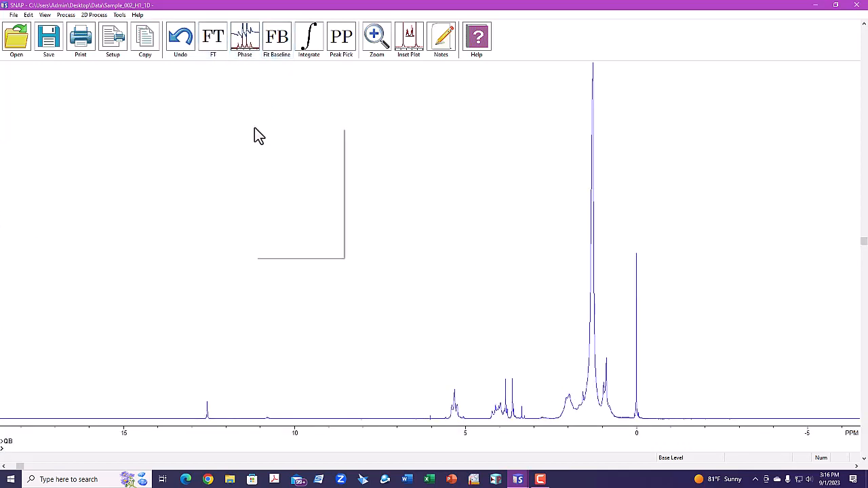
mouse_move(295, 225)
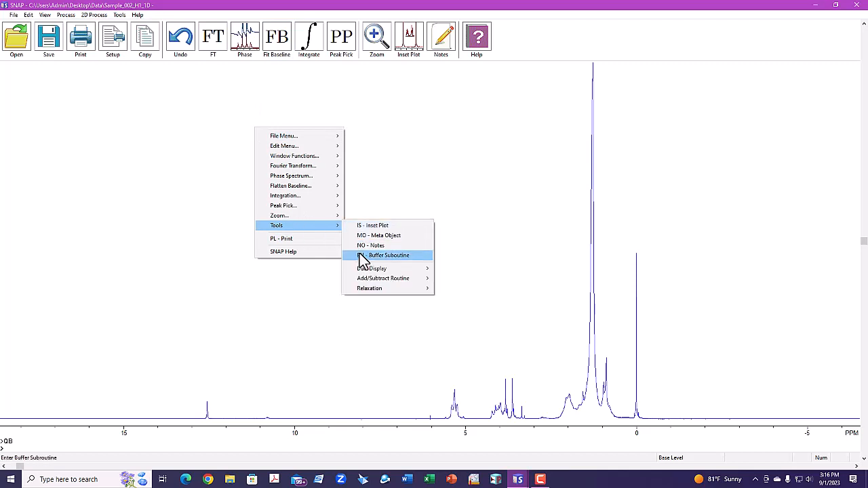
click(360, 255)
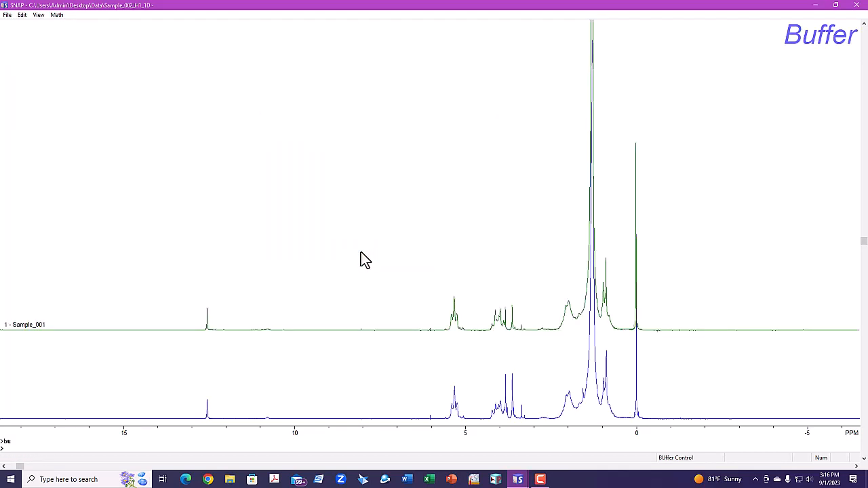
click(238, 372)
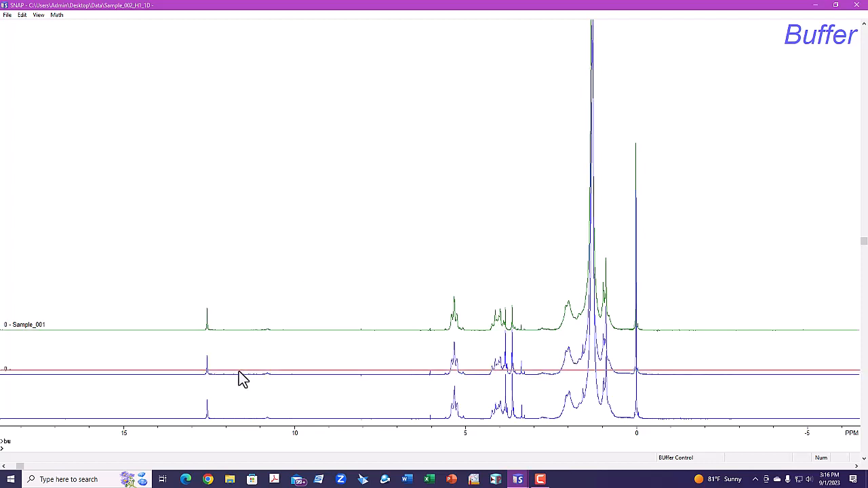
click(252, 242)
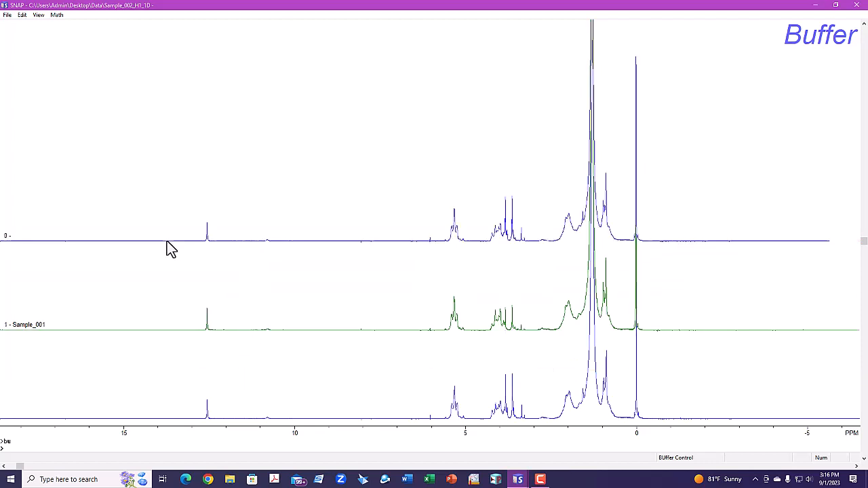
Set the new uppermost buffer's pen color to red (255, 0, 0)
right_click(167, 242)
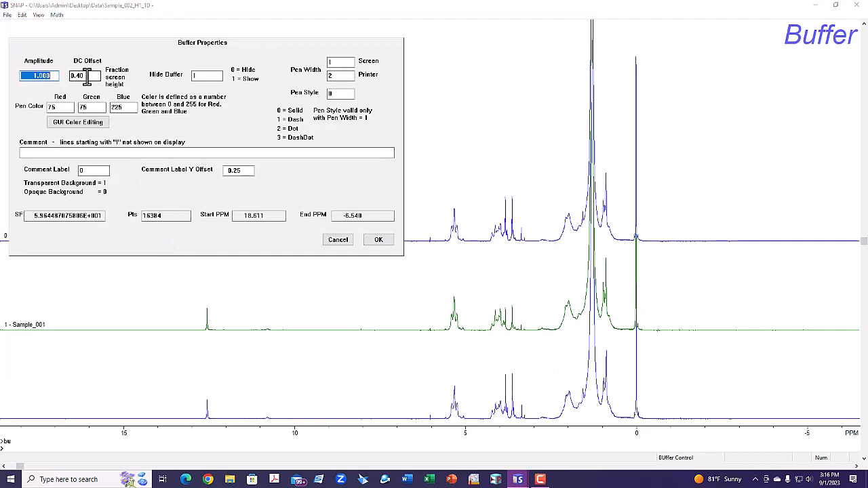
click(78, 123)
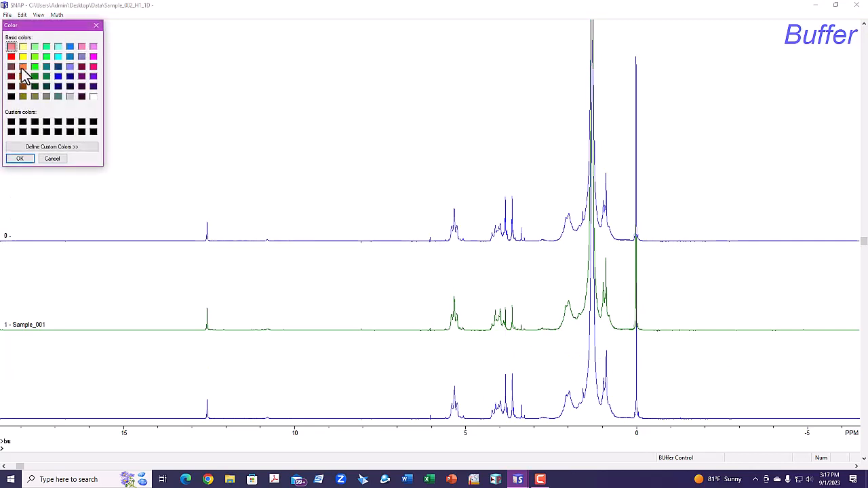
click(12, 57)
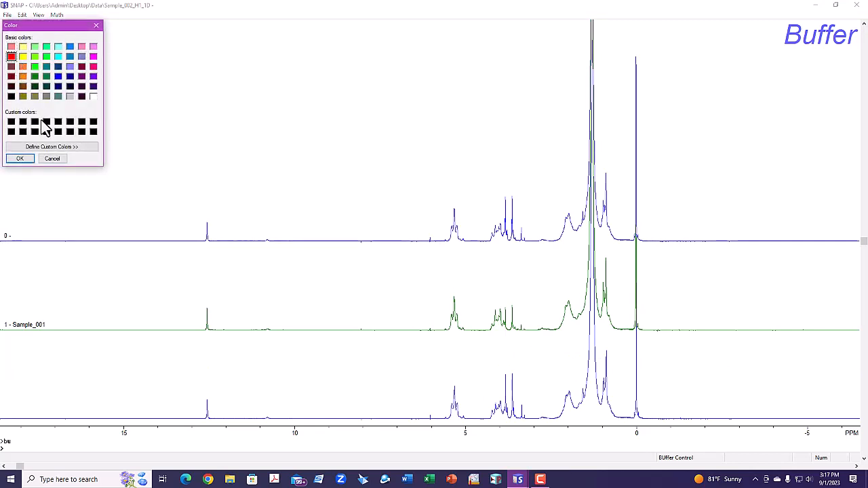
click(27, 159)
Give the red buffer the comment Sample_002, apply its properties and leave the Buffer Subroutine
click(115, 154)
text(S)
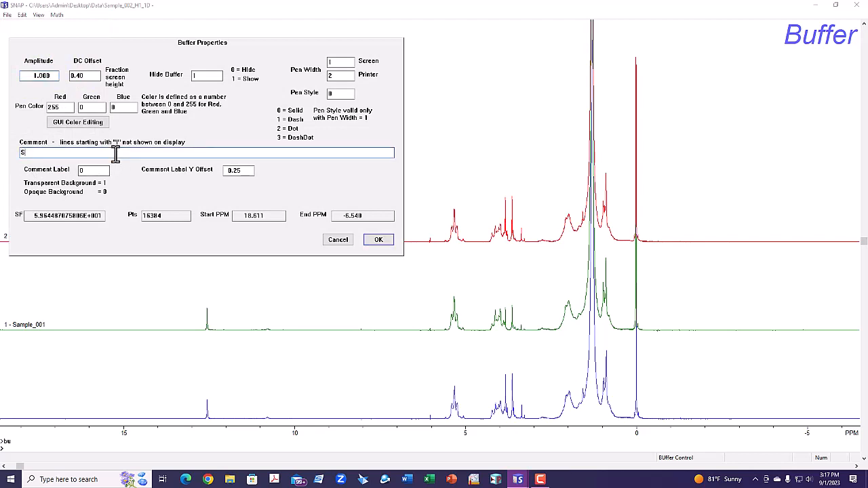
text(ample_002)
key(Return)
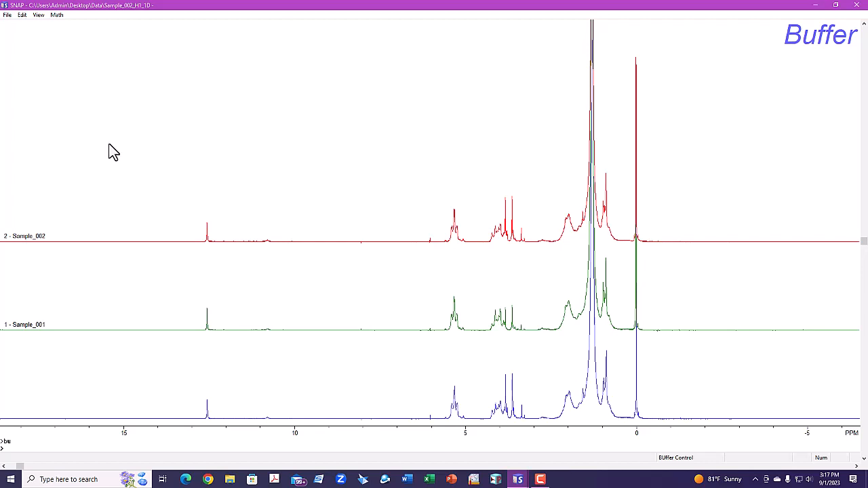
key(Return)
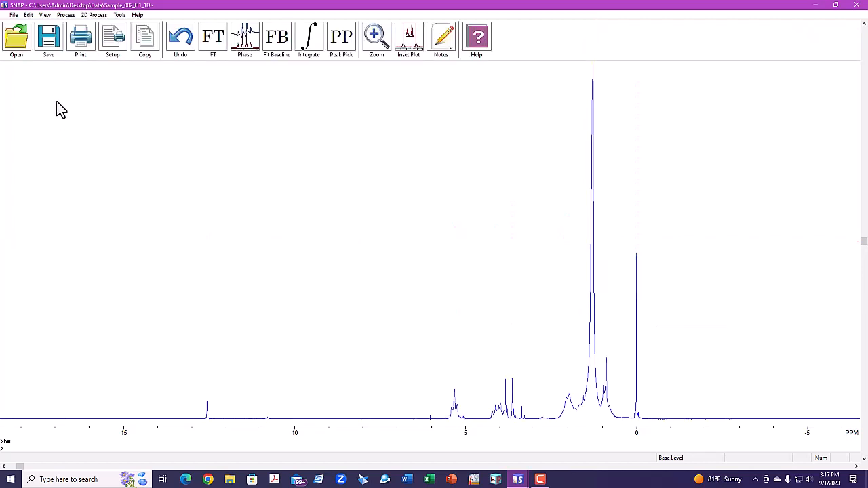
Open the Sample_003_H1_1D data file, overwriting the Sample_002 data set in memory
click(16, 38)
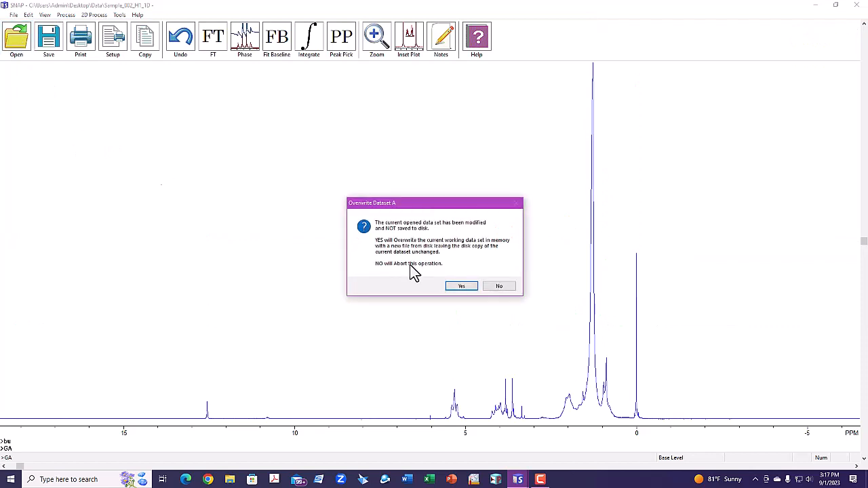
click(463, 286)
click(129, 105)
double_click(130, 108)
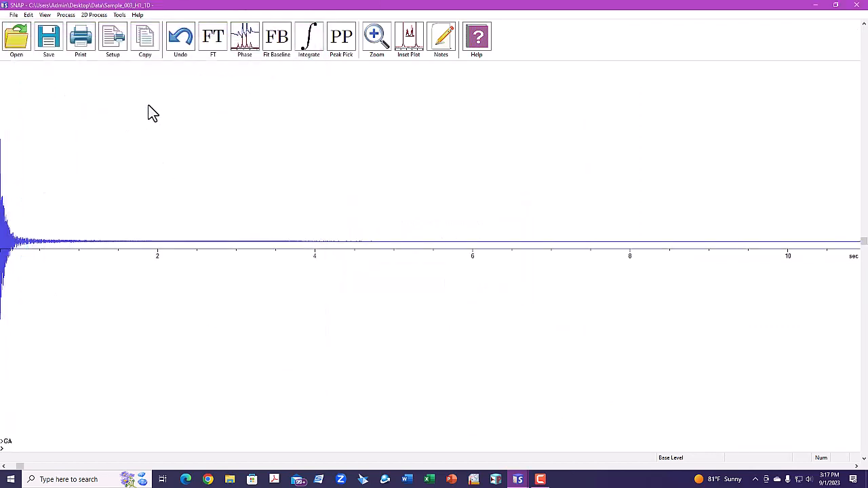
Process the Sample_003 data with Fourier transform, phasing and baseline fitting, and enter the Buffer Subroutine with the bu command
click(210, 46)
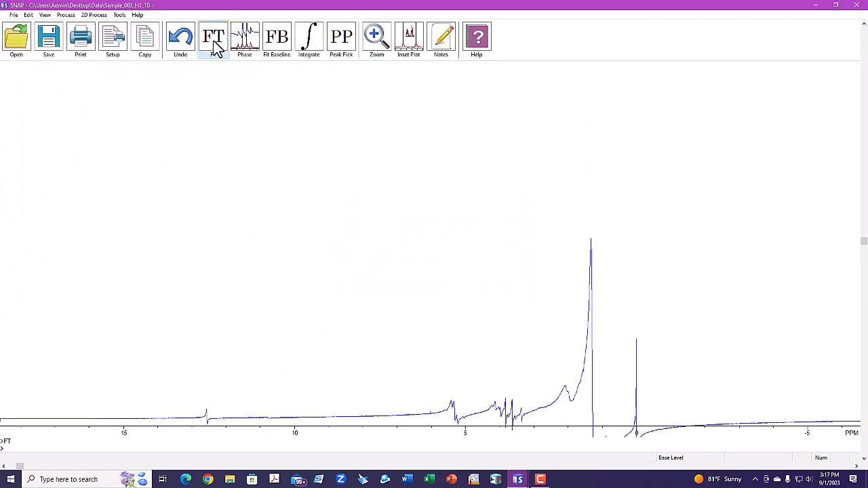
click(249, 51)
click(275, 53)
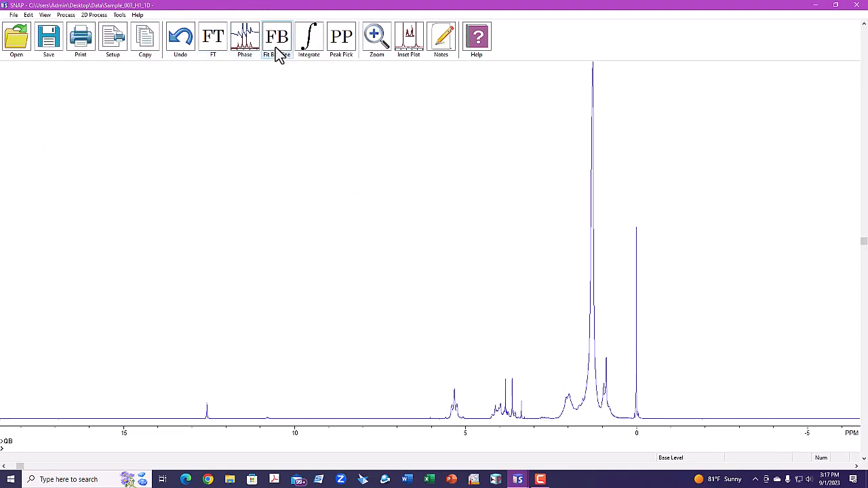
text(bu)
key(Return)
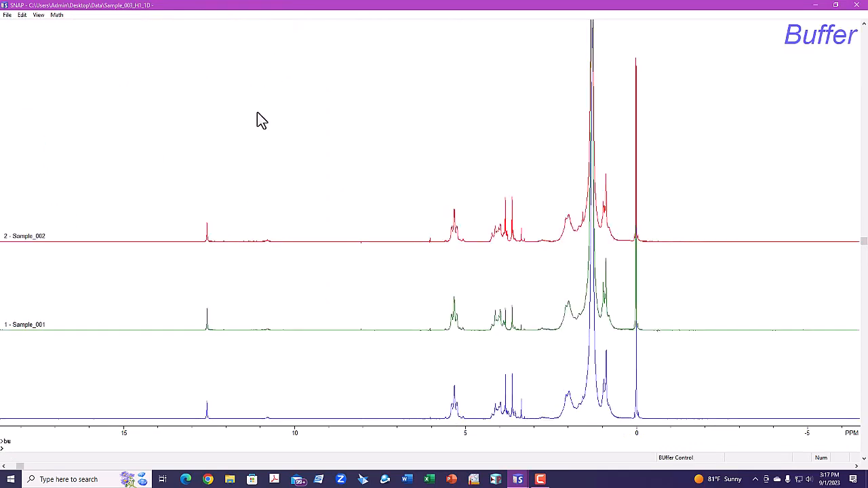
Add the Sample_003 spectrum as buffer 3 above the red buffer, with a DC offset of 0.6
key(3)
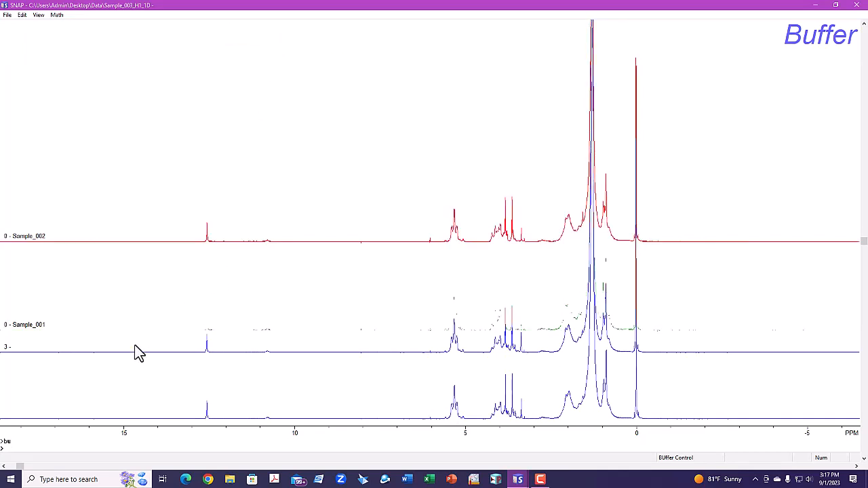
drag(136, 350, 157, 165)
double_click(157, 163)
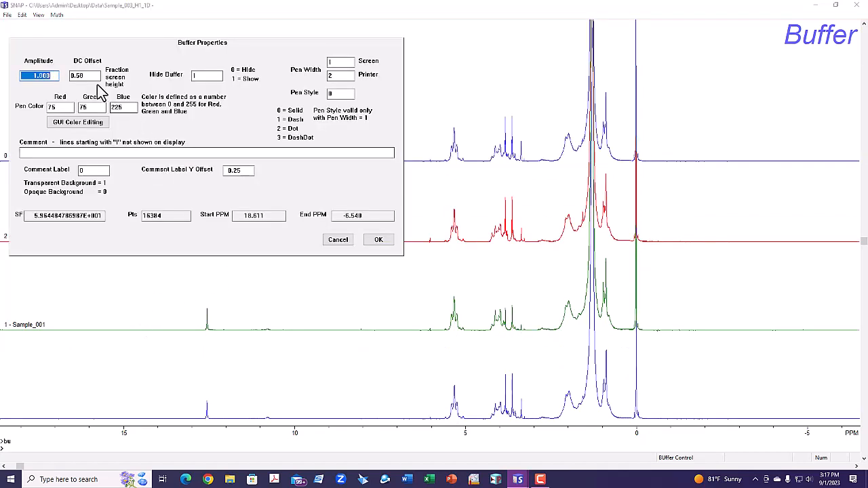
drag(96, 76, 24, 75)
text(.6)
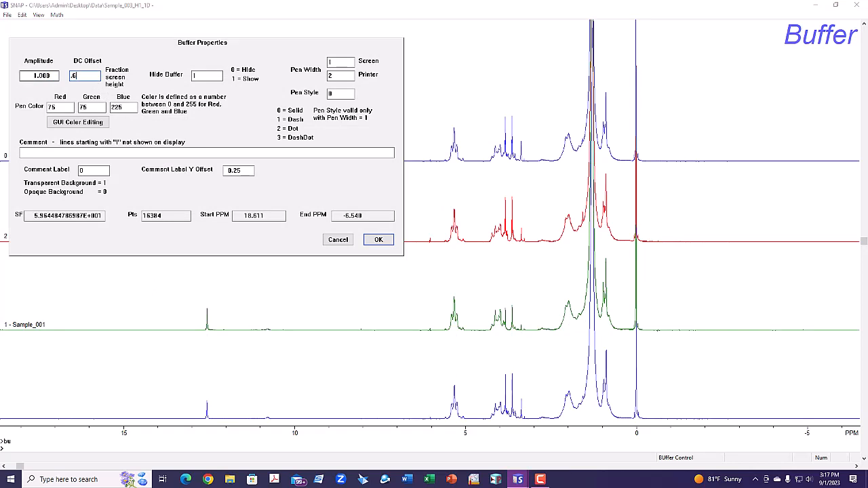
Set the pen color of buffer 3 to magenta (255, 0, 255)
click(60, 124)
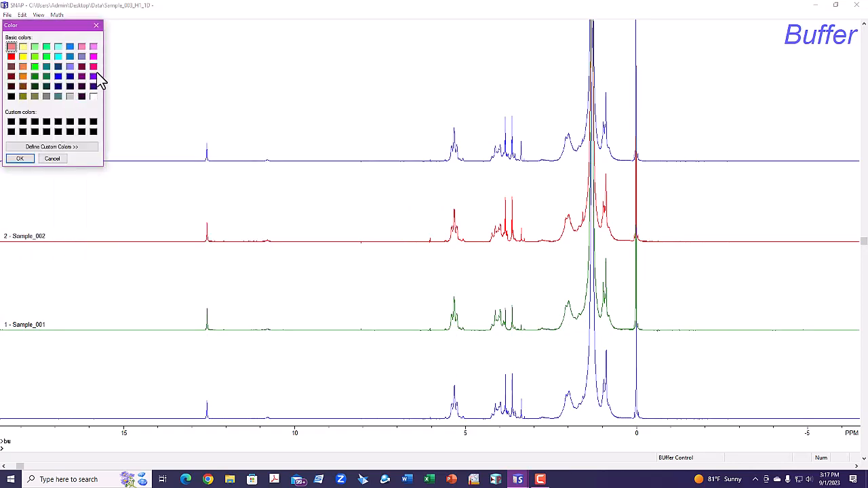
click(93, 56)
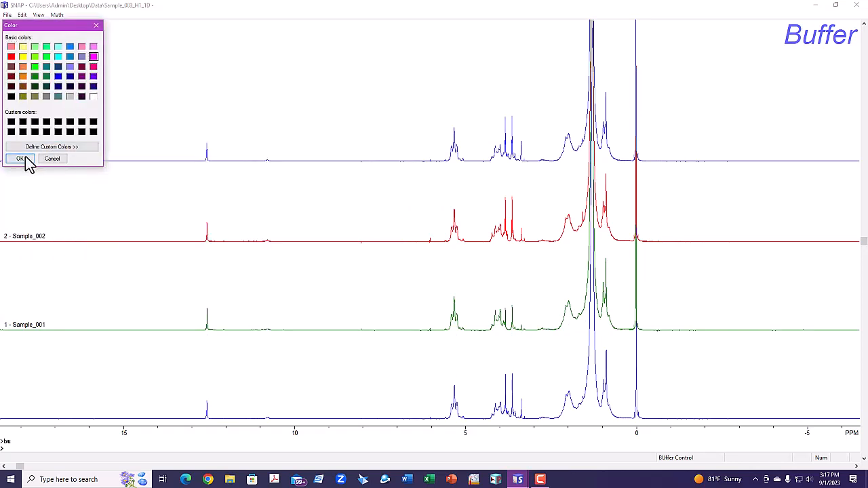
click(22, 159)
Give the magenta buffer the comment Sample_003 and apply its properties
click(112, 153)
text(S)
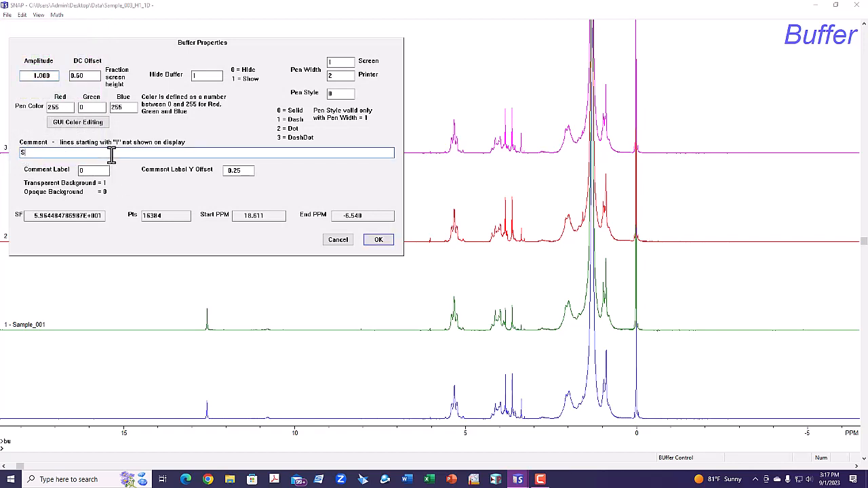
text(ample_003)
key(Return)
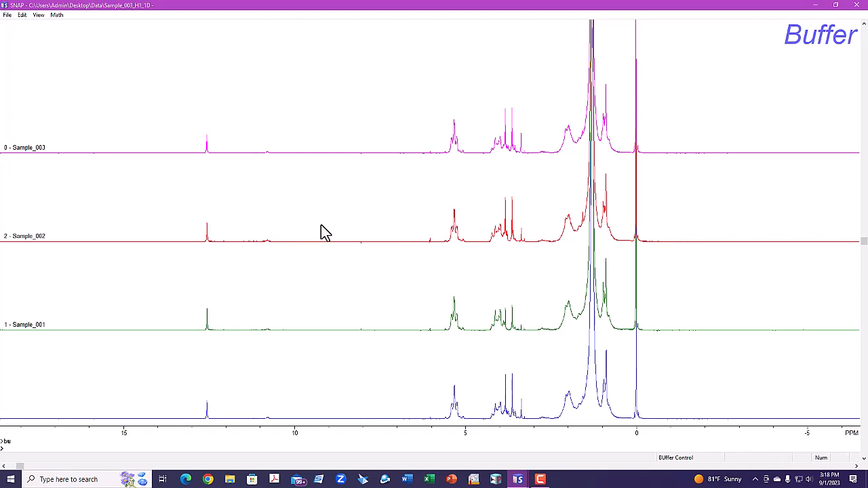
Review the magenta buffer's properties without changing them, and delete this buffer from the stack
double_click(111, 153)
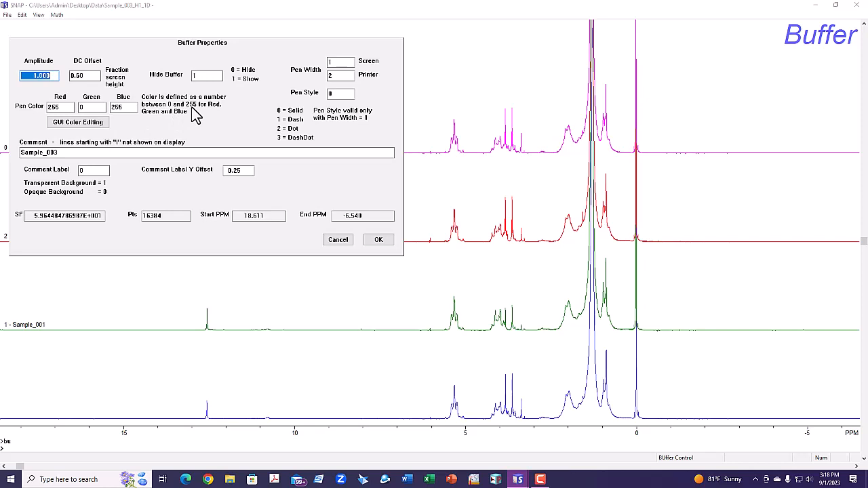
click(348, 241)
click(320, 152)
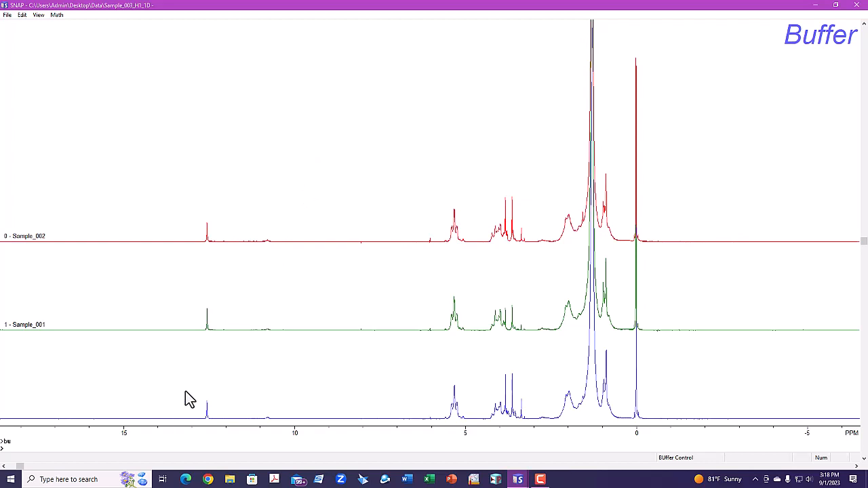
Enable Display Buffers Outside of BU and leave the Buffer Subroutine
click(39, 16)
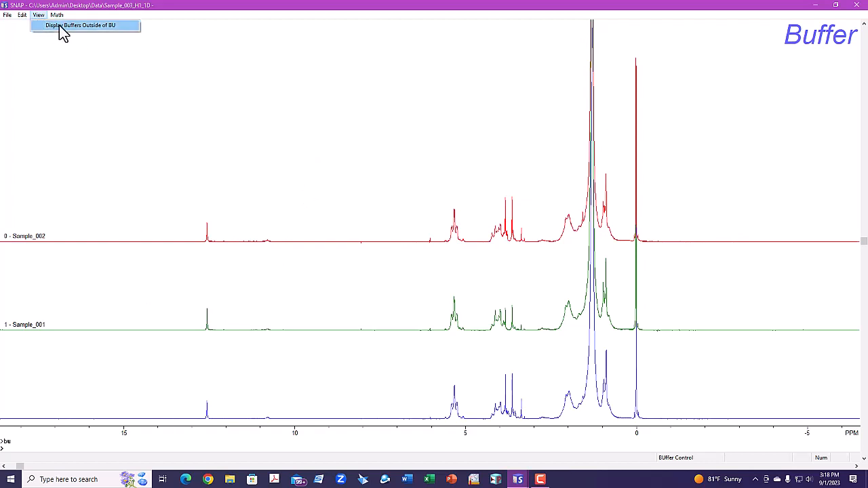
click(62, 29)
click(39, 15)
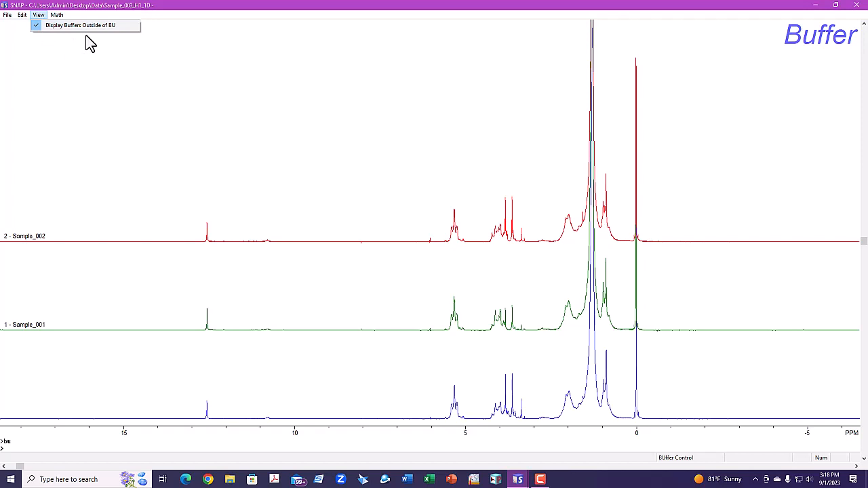
click(90, 44)
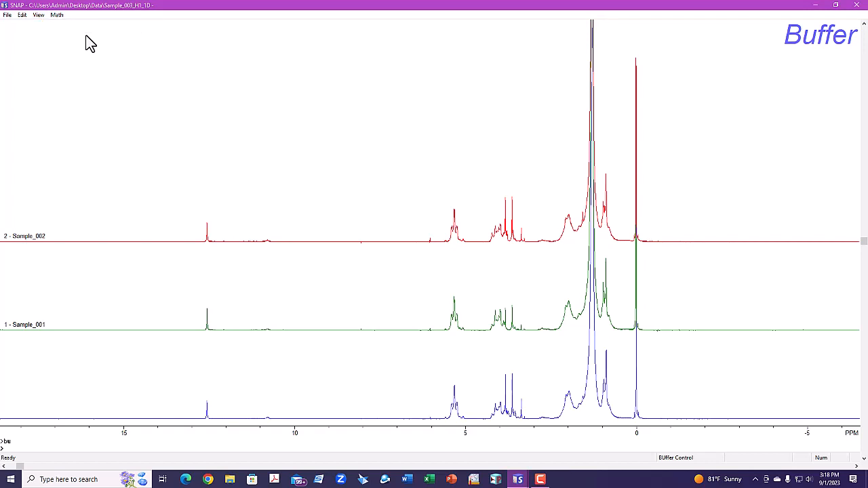
key(Escape)
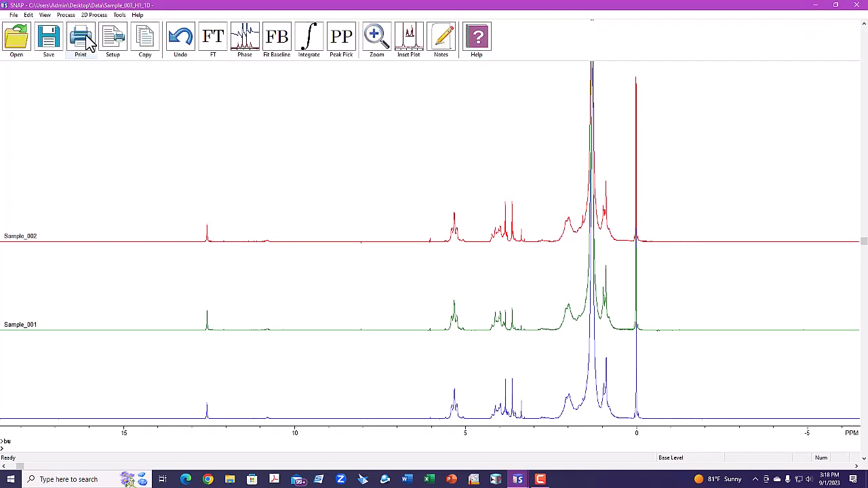
Zoom the stacked spectra to the region from about 5.9 to 3.0 ppm and enlarge their vertical scale
key(z)
drag(169, 227, 660, 219)
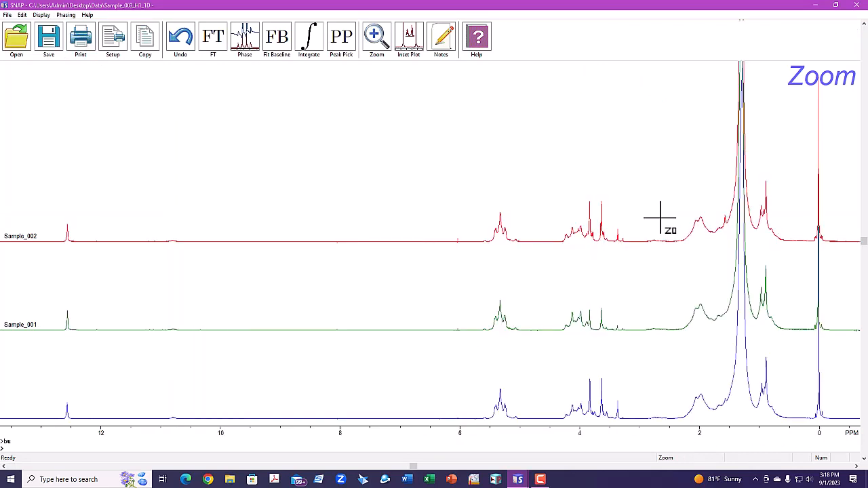
drag(465, 271, 641, 271)
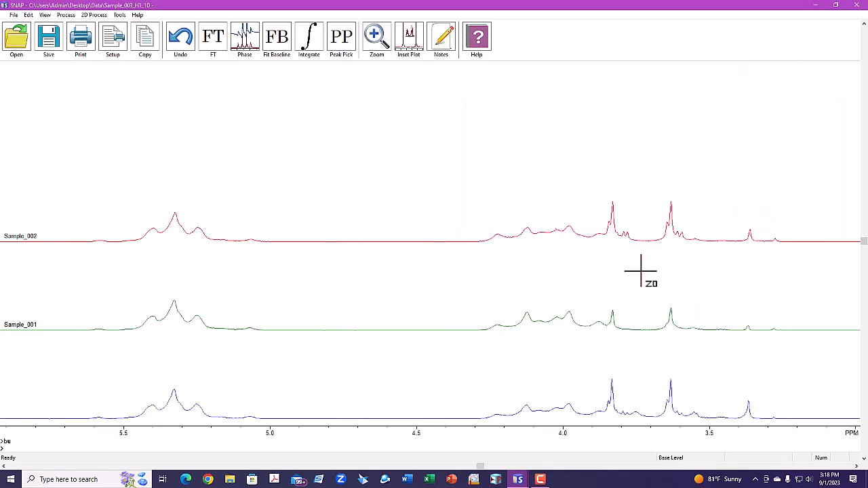
scroll(642, 278, up, 5)
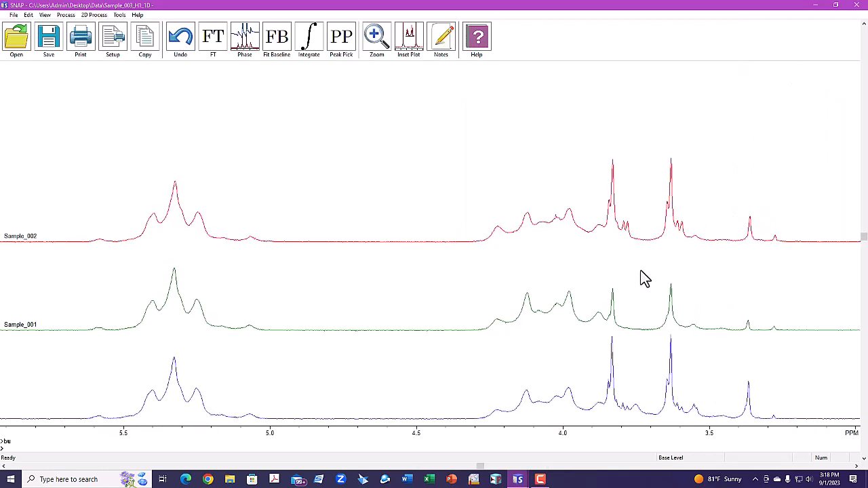
scroll(643, 278, down, 1)
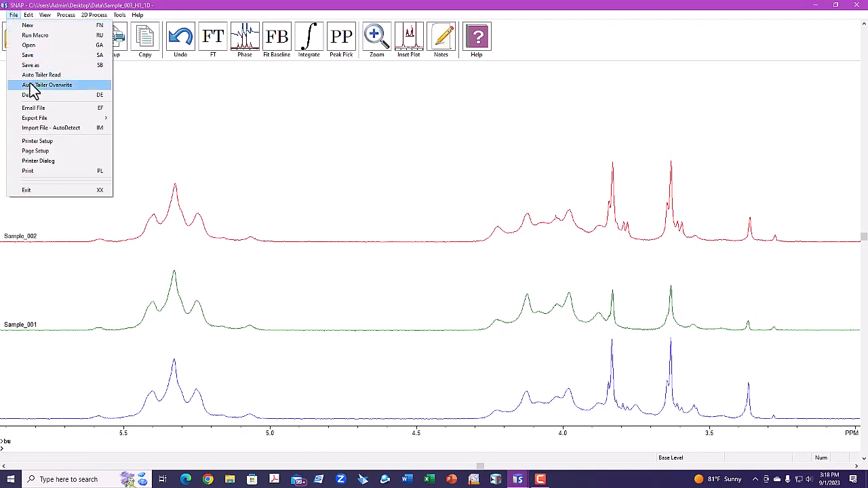
Reopen the Sample_003_H1_1D data file, overwriting the modified data set in memory
click(50, 47)
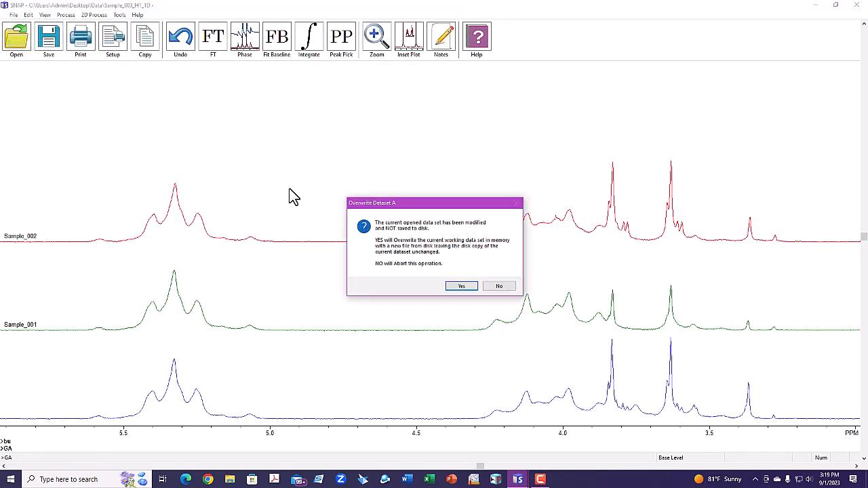
click(450, 285)
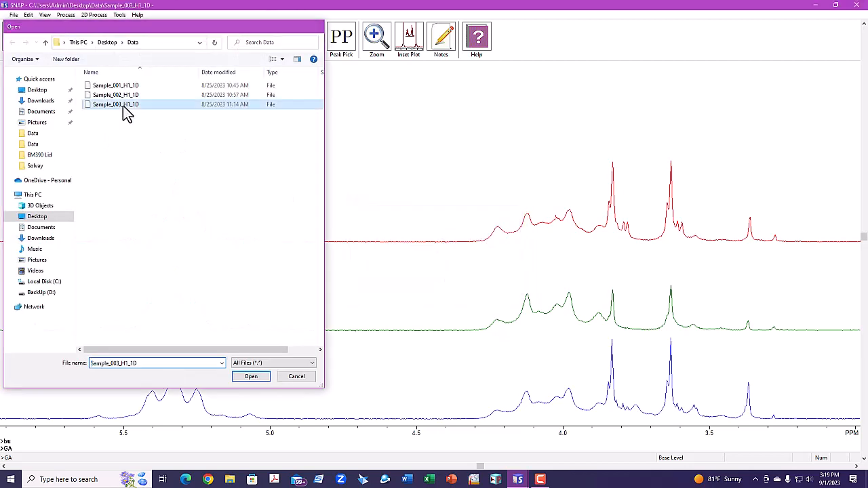
double_click(122, 106)
Process the reloaded Sample_003 data with Fourier transform, phasing and baseline fitting, and enter the Buffer Subroutine with the bu command
click(214, 54)
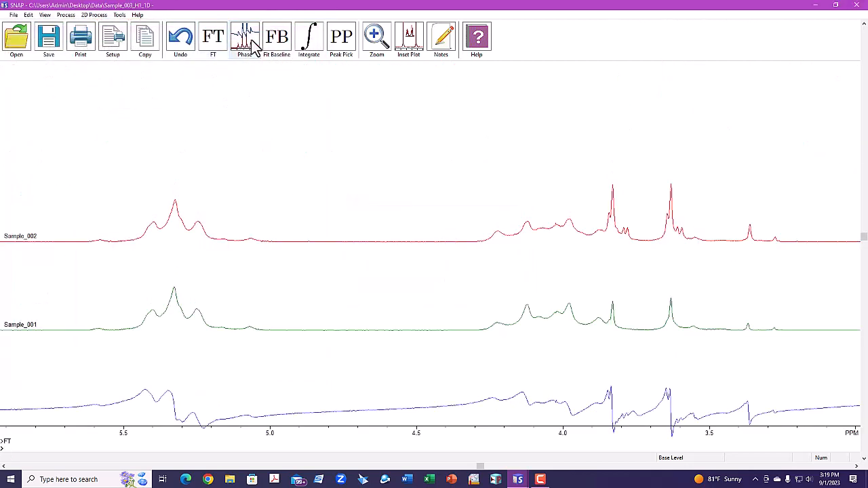
click(245, 41)
click(277, 49)
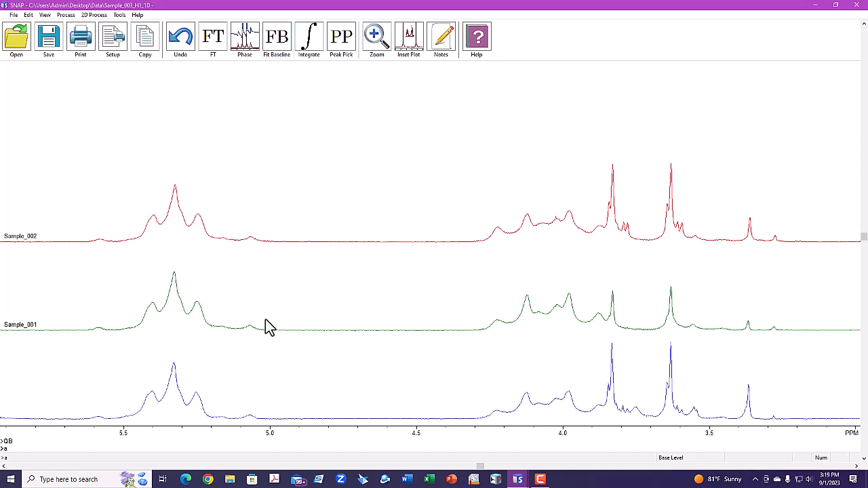
text(bu)
key(Return)
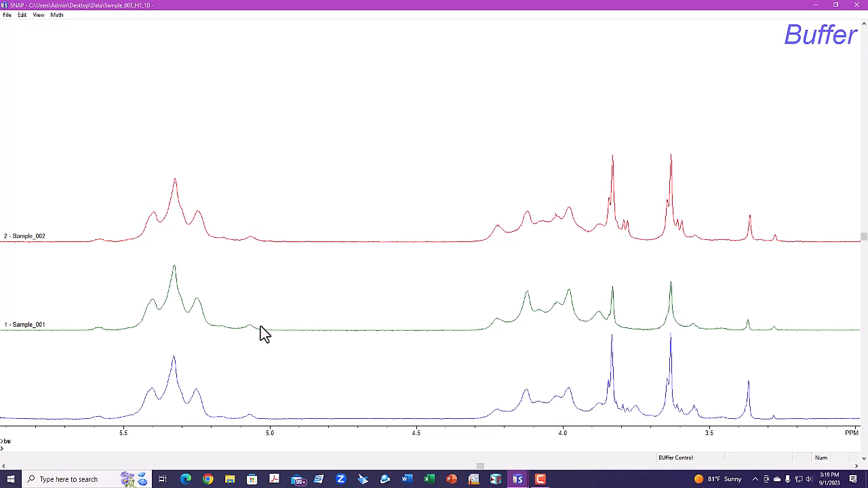
Add the zoomed Sample_003 spectrum as a third buffer above Sample_002 and set its DC offset to 0
click(261, 326)
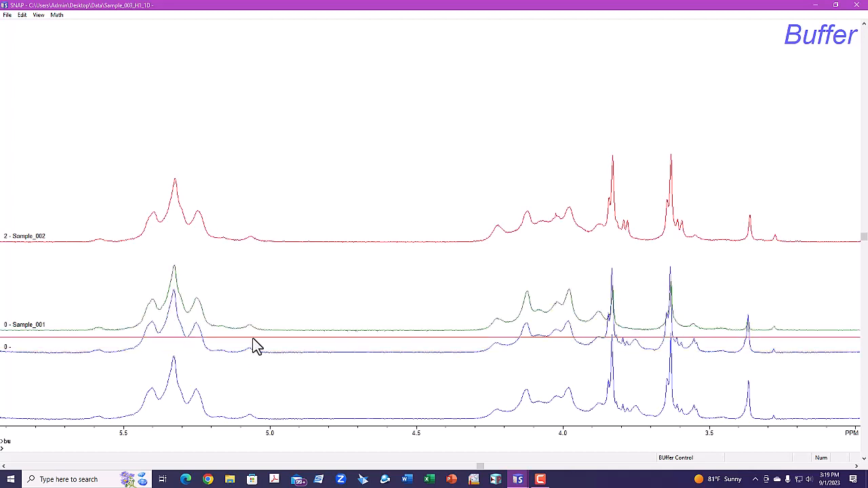
click(282, 141)
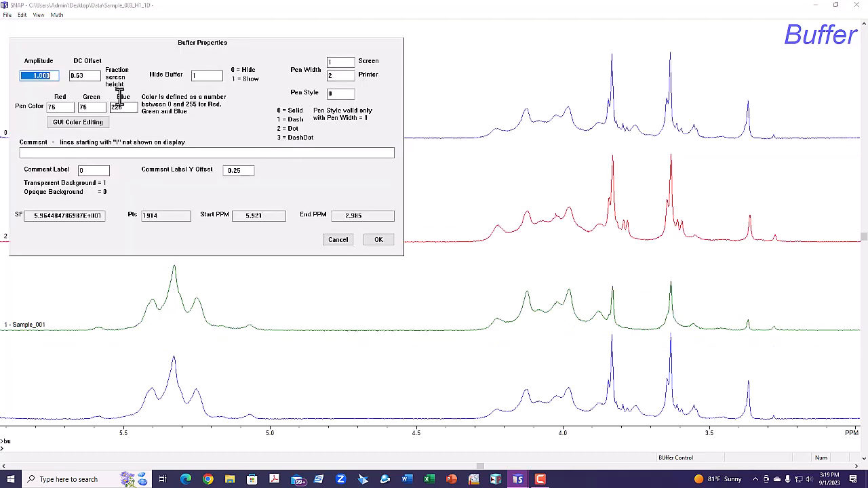
drag(87, 76, 67, 79)
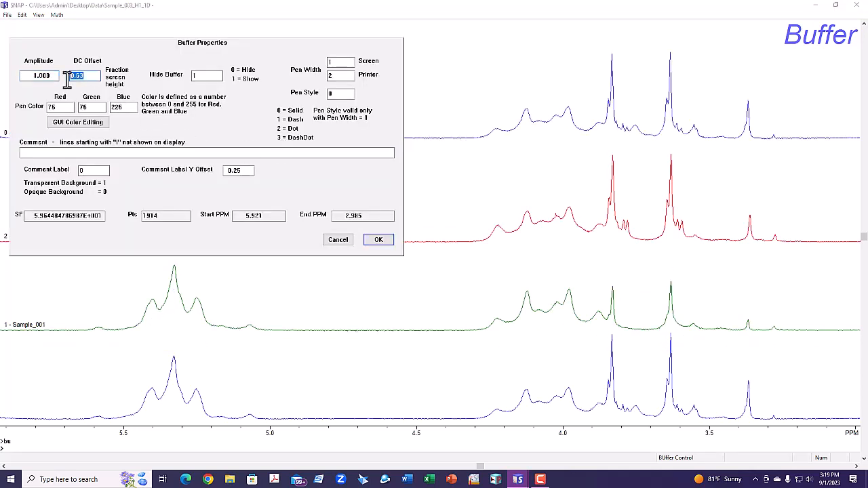
key(BackSpace)
text(0)
Set the third buffer's pen color to black (0, 0, 0)
click(59, 123)
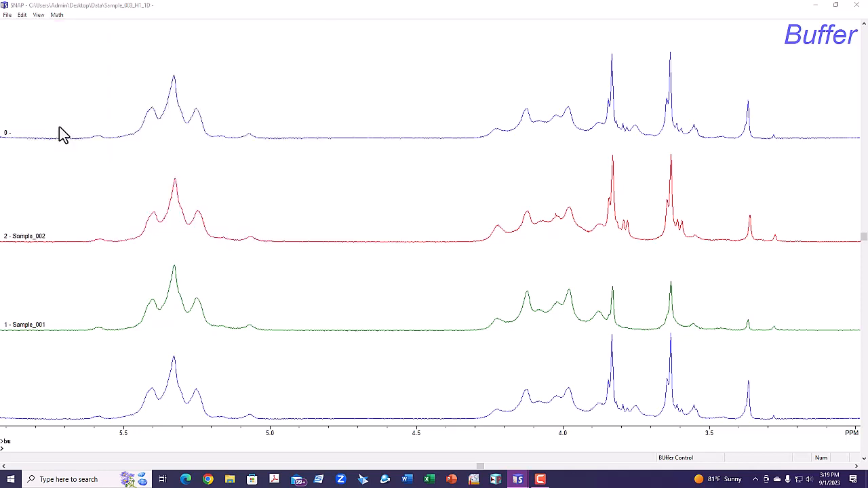
click(11, 97)
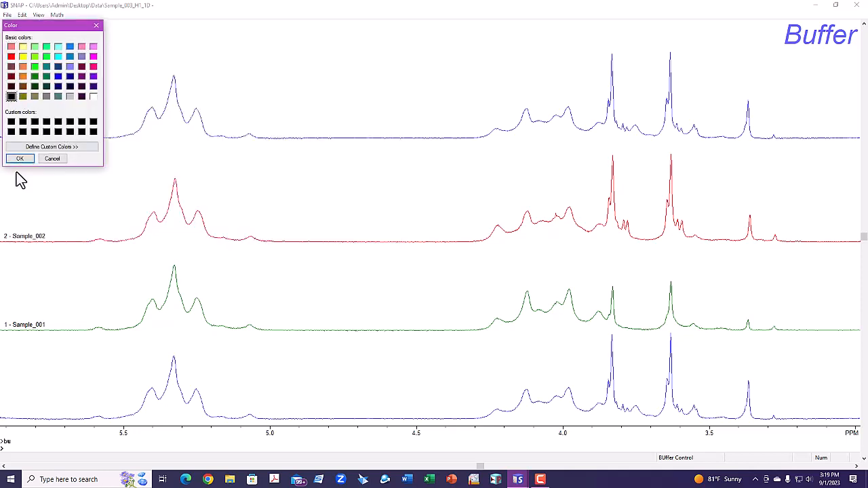
click(21, 158)
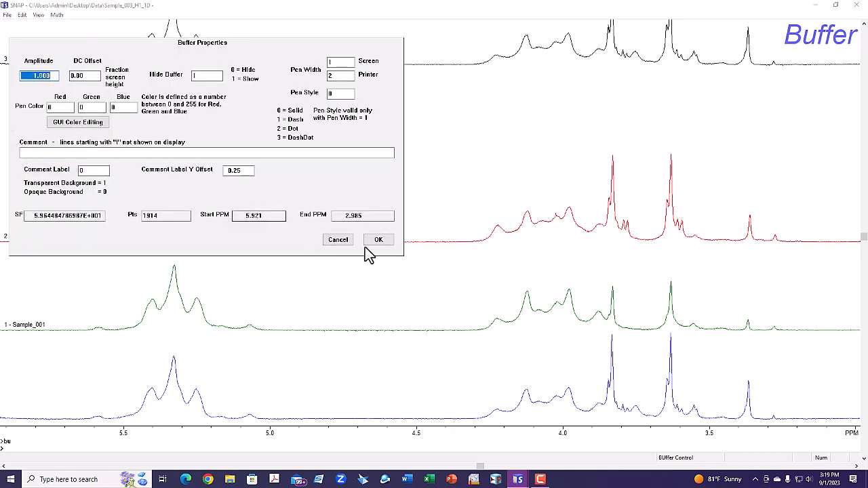
Set the black buffer's DC offset to 0.6, apply its properties and leave the Buffer Subroutine
drag(87, 75, 55, 75)
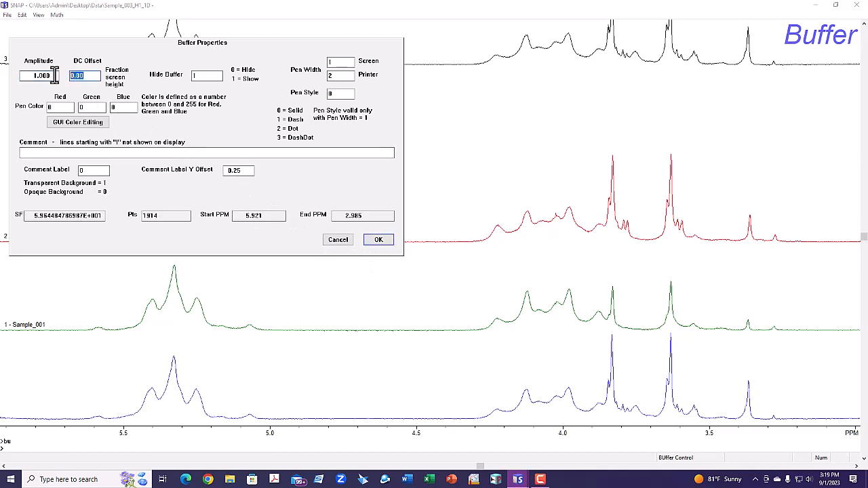
text(.6)
key(Return)
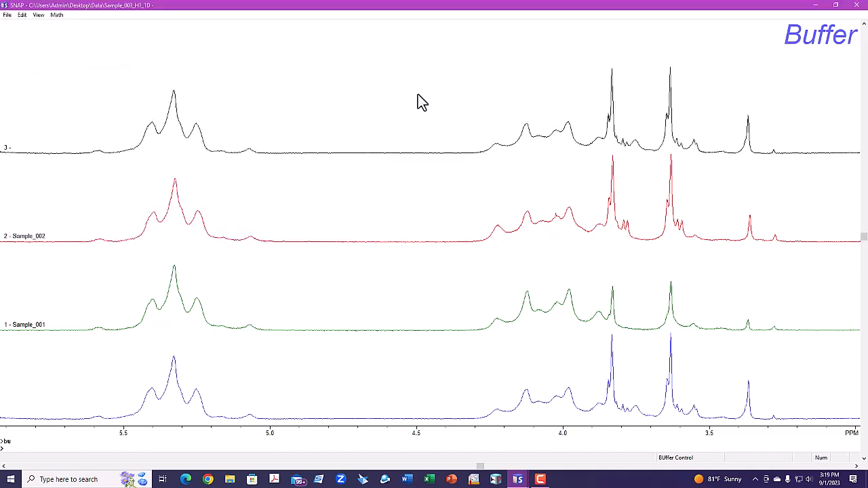
key(Return)
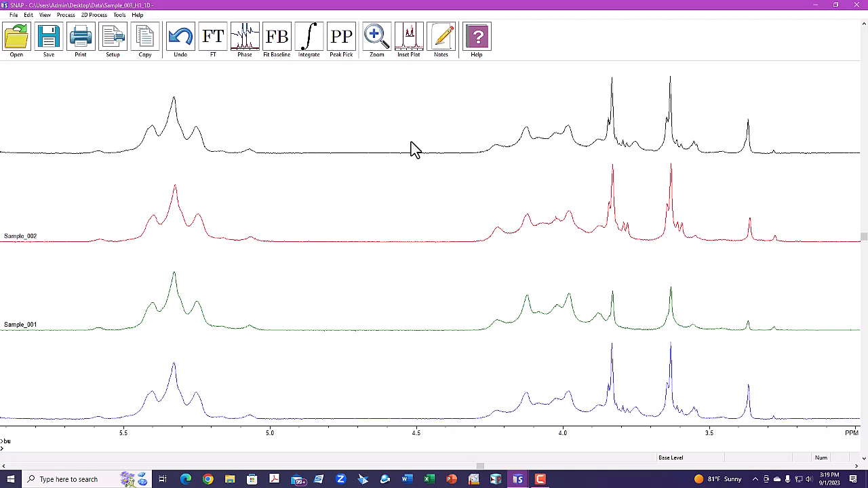
Display the full spectral width to compare the black partial buffer with the full-width buffers
key(ctrl+f)
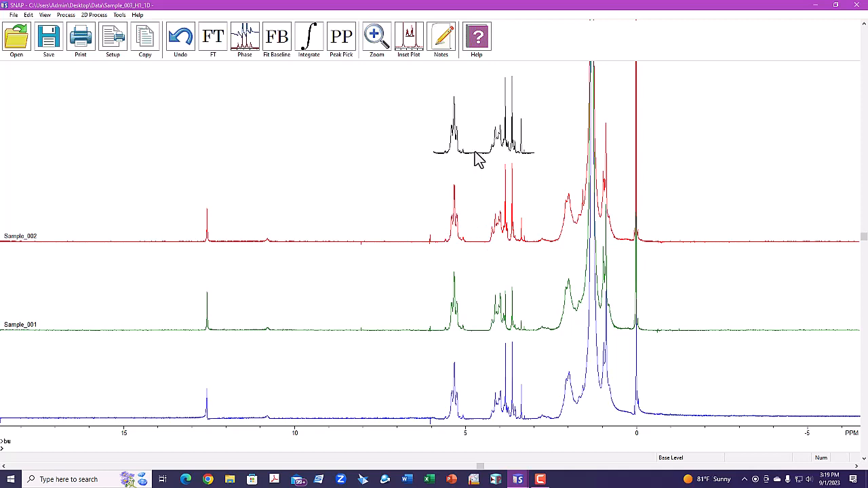
scroll(475, 152, down, 2)
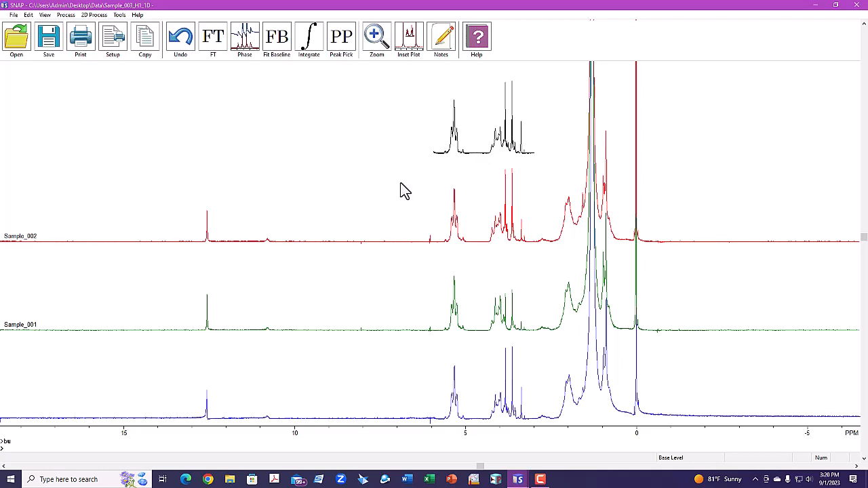
Enter the Buffer Subroutine and bring up the command for deleting the current buffer
text(u)
key(Return)
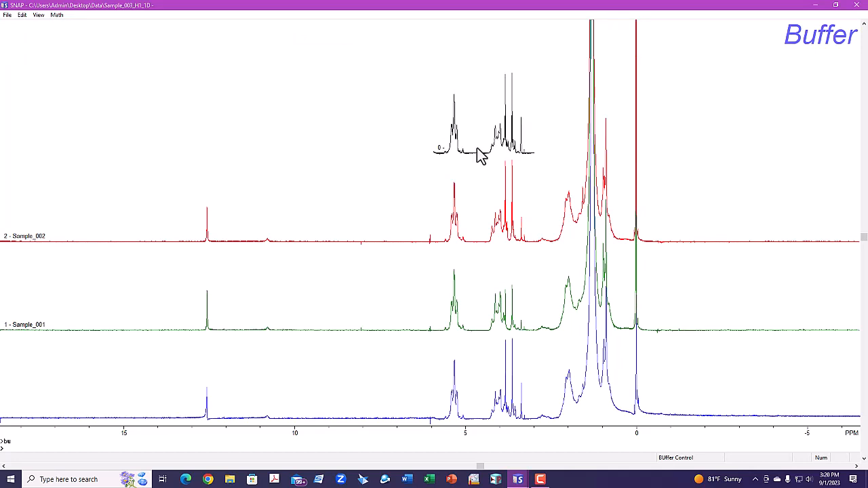
click(23, 16)
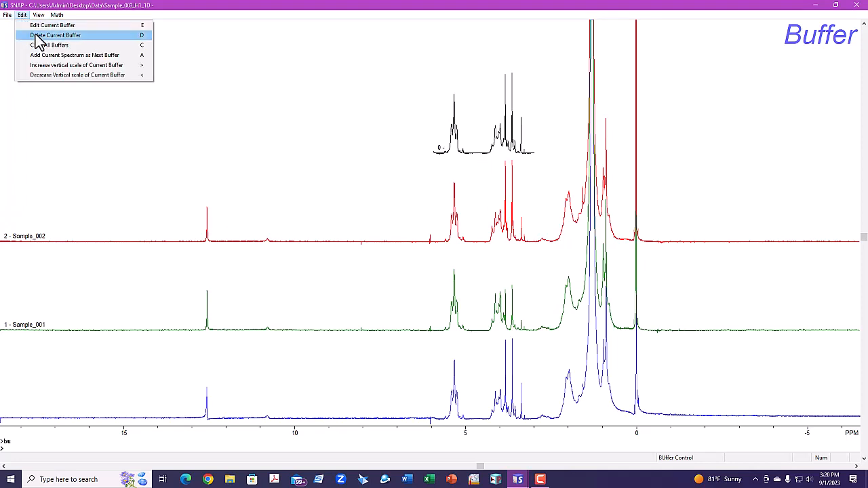
click(37, 37)
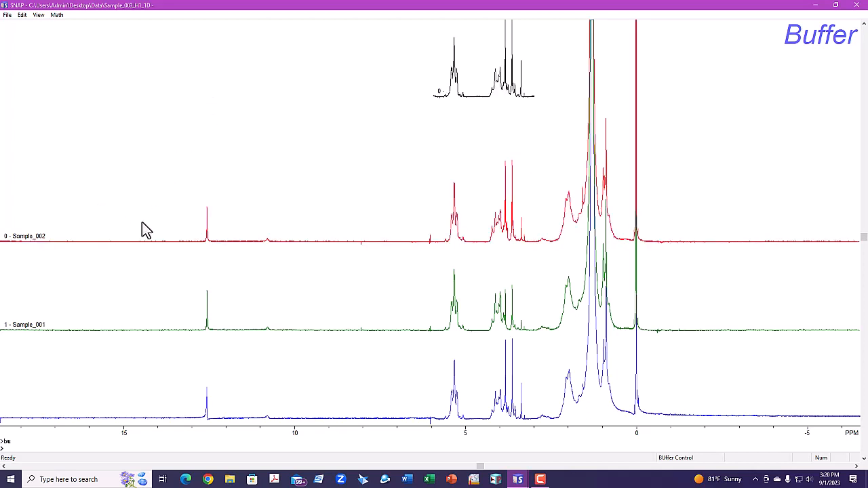
Restore the program window to a smaller size beside the desktop icons and delete the red Sample_002 buffer
double_click(236, 14)
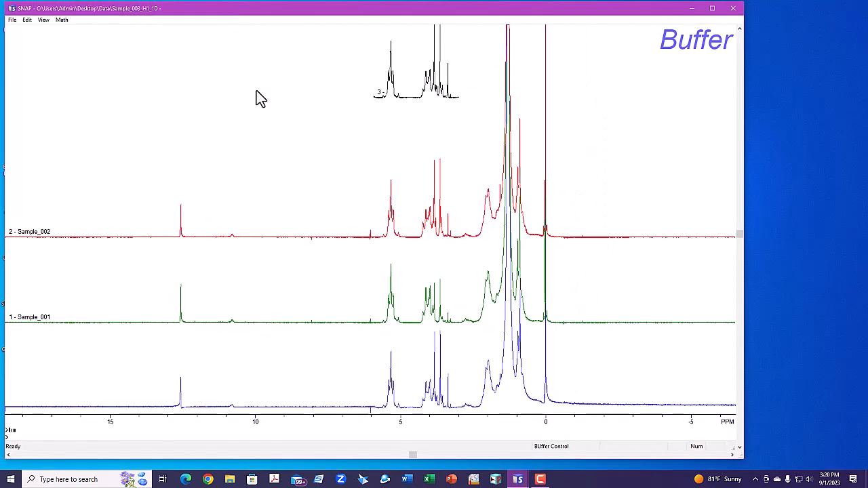
drag(219, 9, 288, 12)
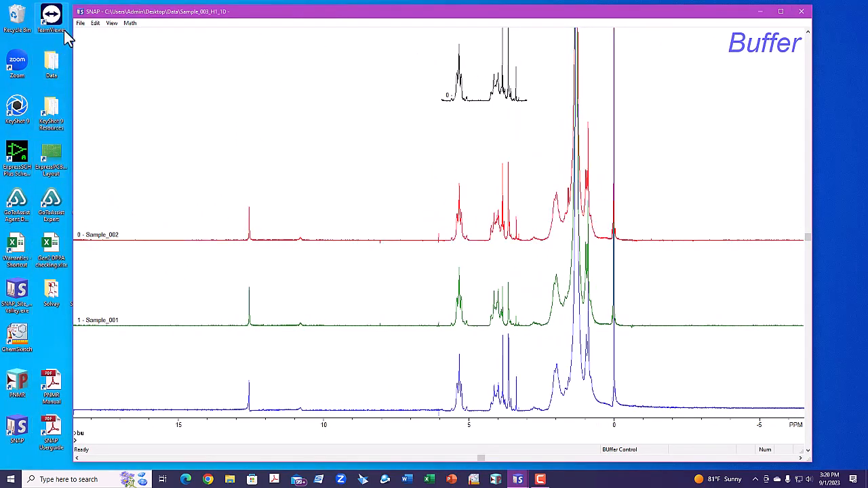
click(108, 24)
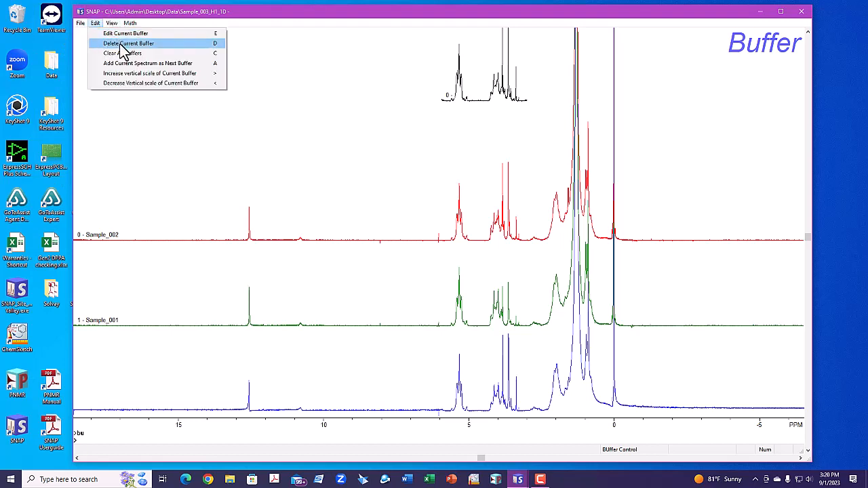
click(120, 45)
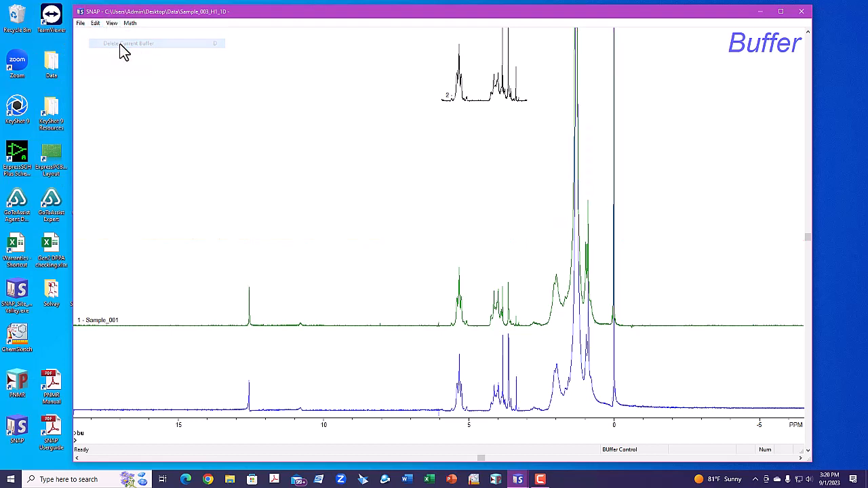
Set the black partial buffer's DC offset to 0.4, apply its properties and leave the Buffer Subroutine
double_click(229, 109)
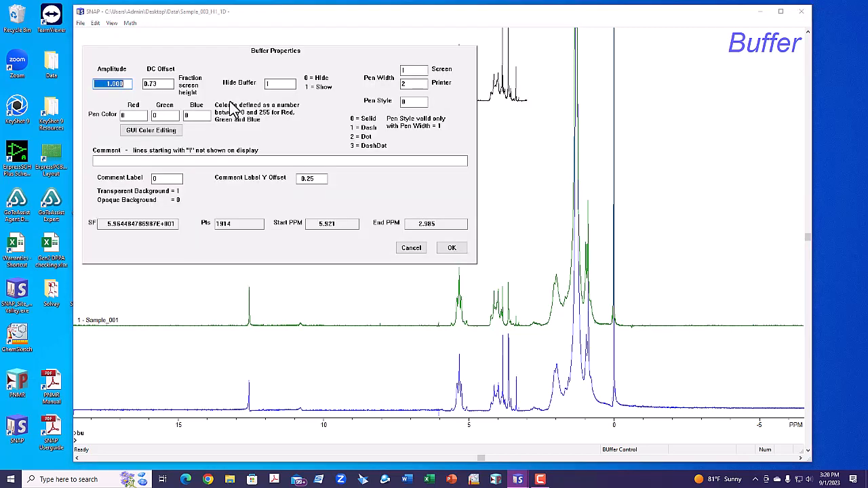
double_click(158, 84)
text(.4)
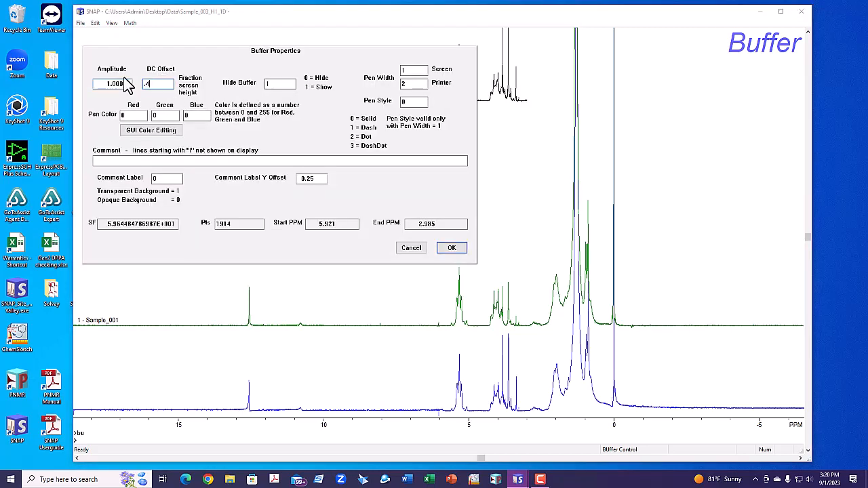
key(Return)
key(Return)
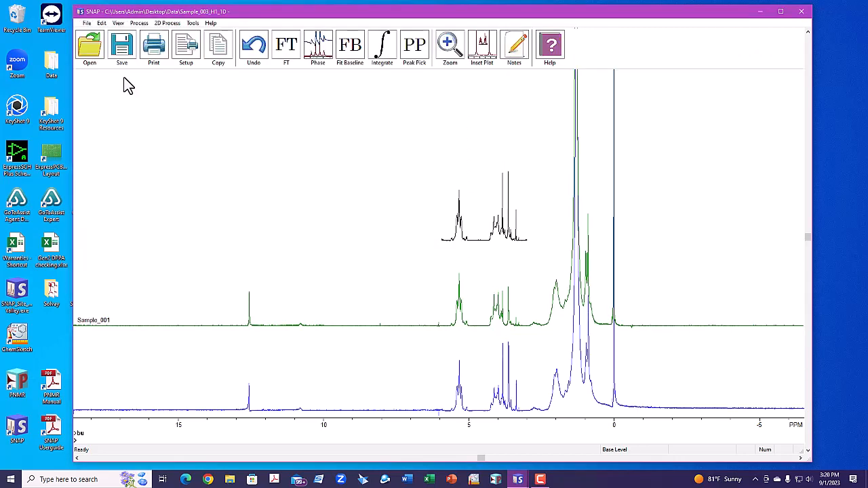